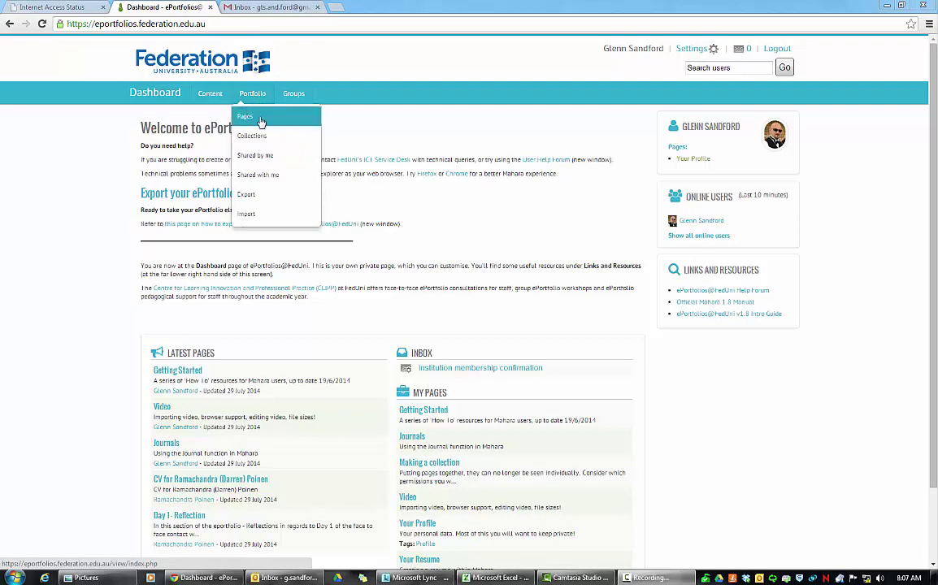
Create a portfolio page titled "New Page" with the description "How to start a new page" and save it
{"action": "left_click", "coordinate": [259, 119]}
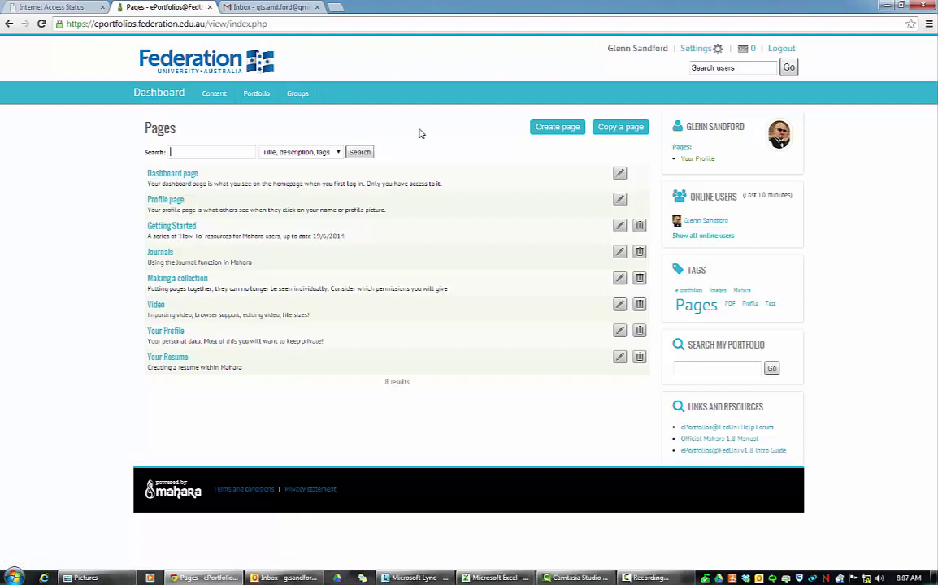
{"action": "left_click", "coordinate": [558, 129]}
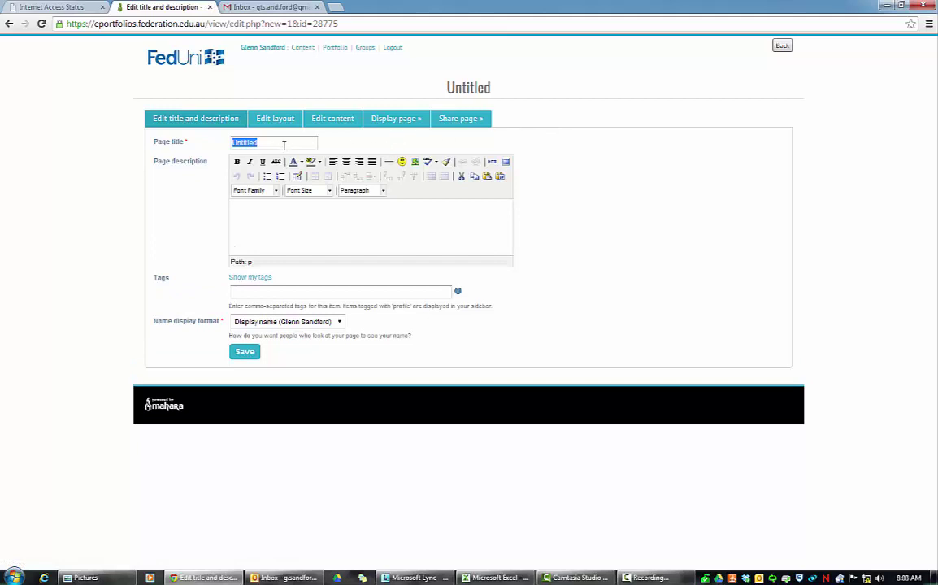
{"action": "left_click_drag", "start_coordinate": [257, 142], "coordinate": [233, 142]}
{"action": "type", "text": "New"}
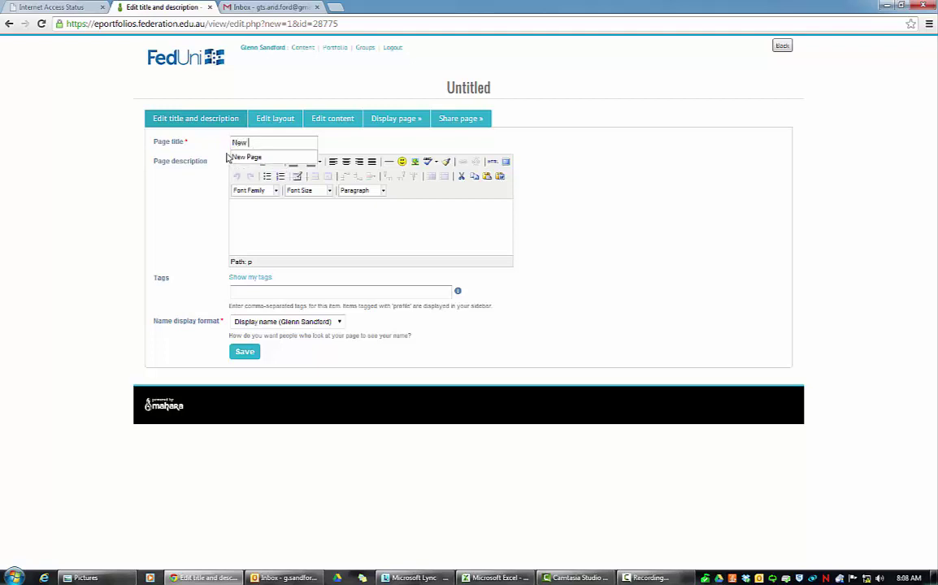
{"action": "left_click", "coordinate": [244, 157]}
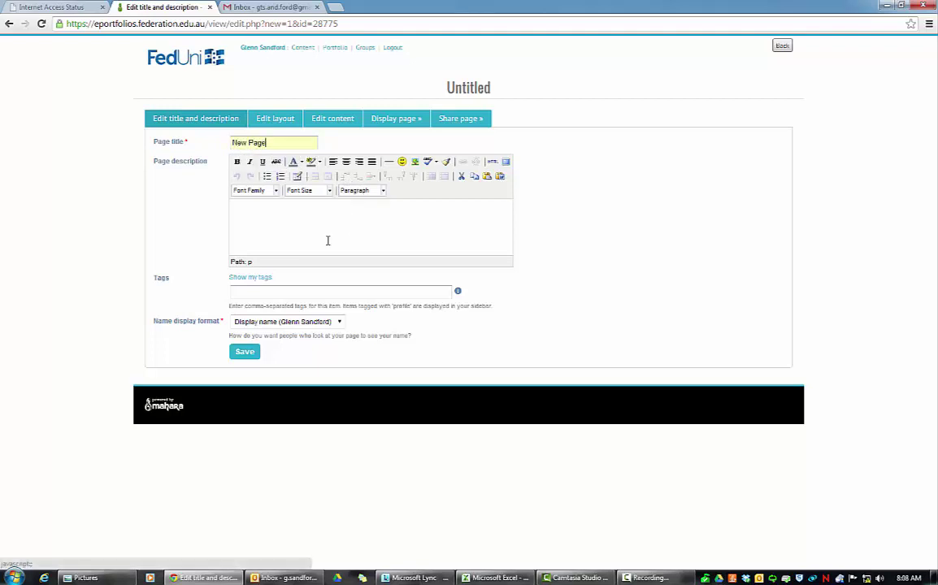
{"action": "left_click", "coordinate": [244, 208]}
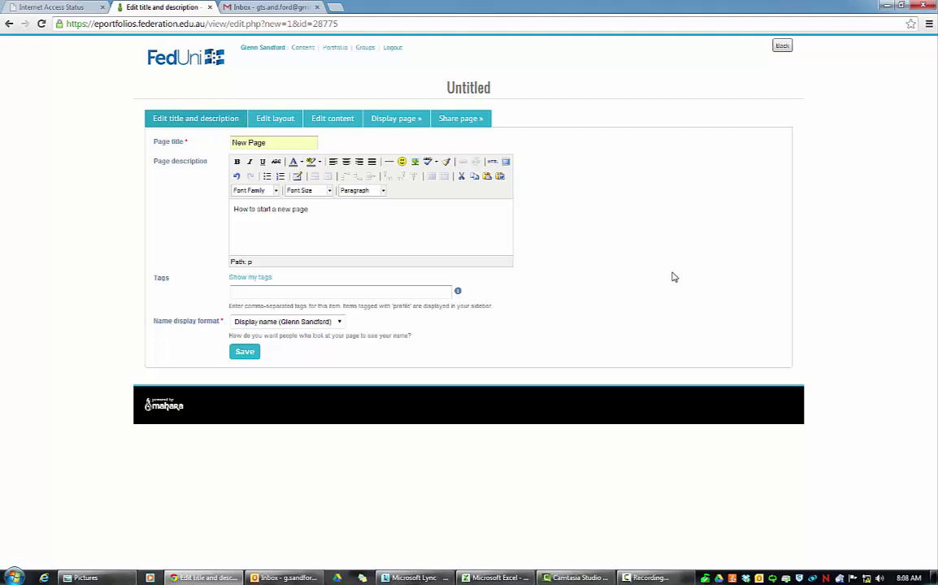
{"action": "left_click", "coordinate": [244, 352]}
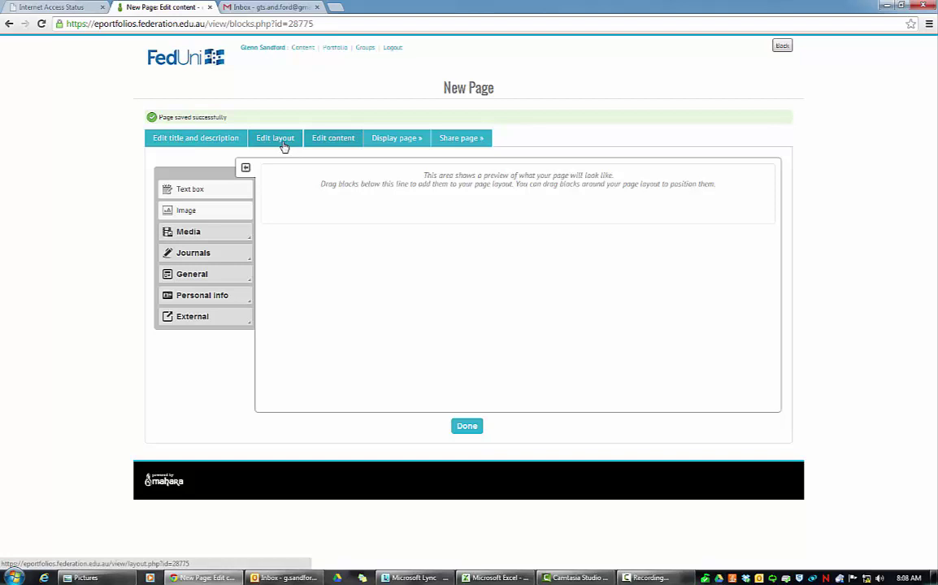
Preview the new page, return to editing its content, and check the column drop zones with a text box
{"action": "left_click", "coordinate": [393, 140]}
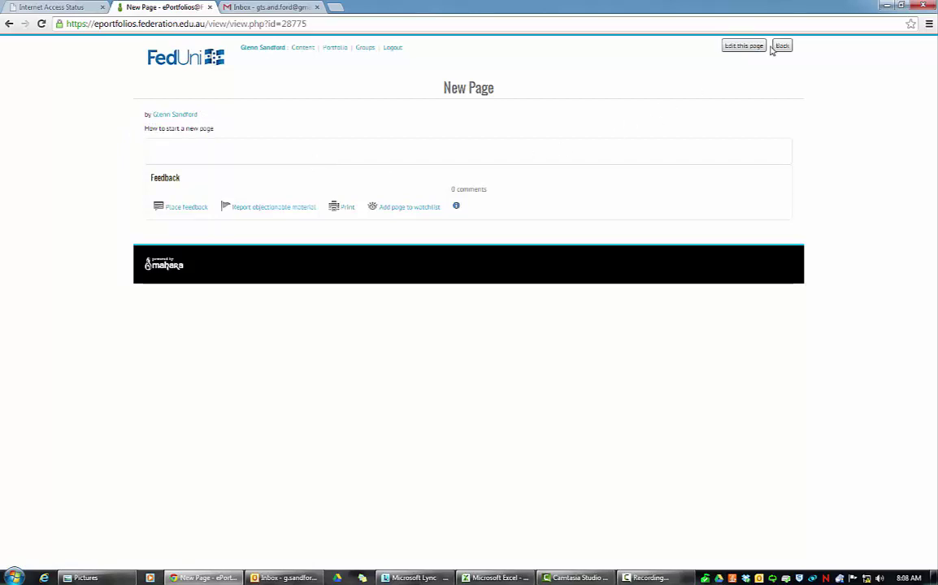
{"action": "left_click", "coordinate": [743, 47]}
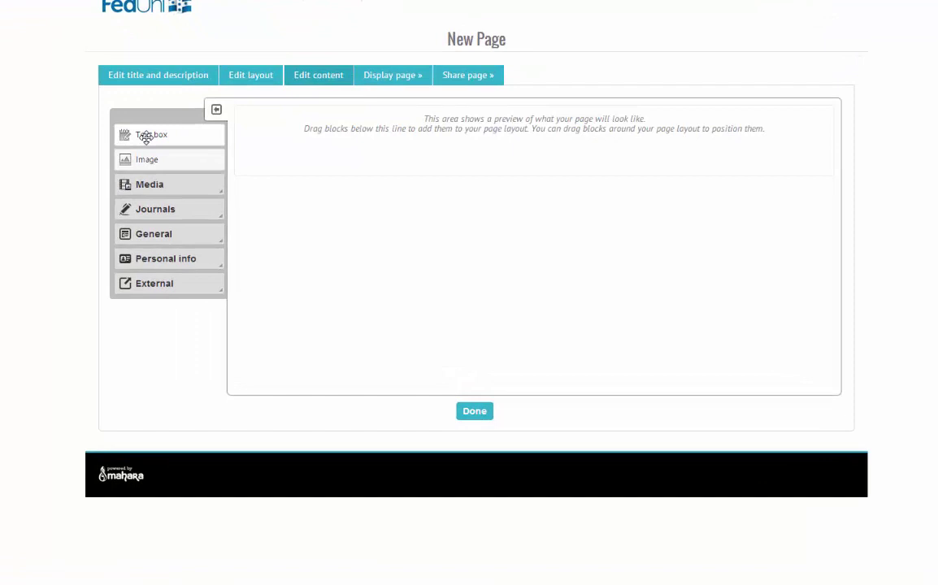
{"action": "left_click_drag", "start_coordinate": [159, 139], "coordinate": [233, 172]}
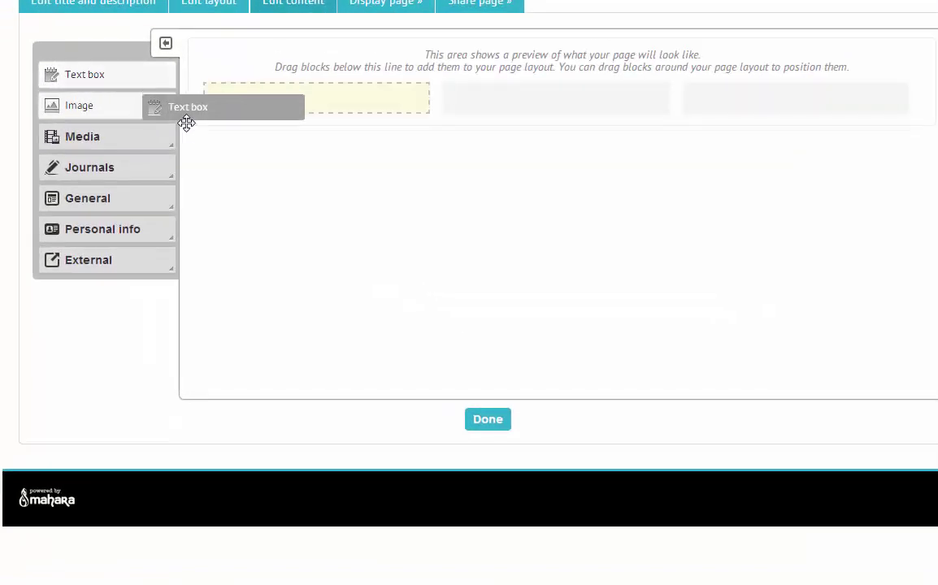
{"action": "left_click_drag", "start_coordinate": [187, 122], "coordinate": [77, 78]}
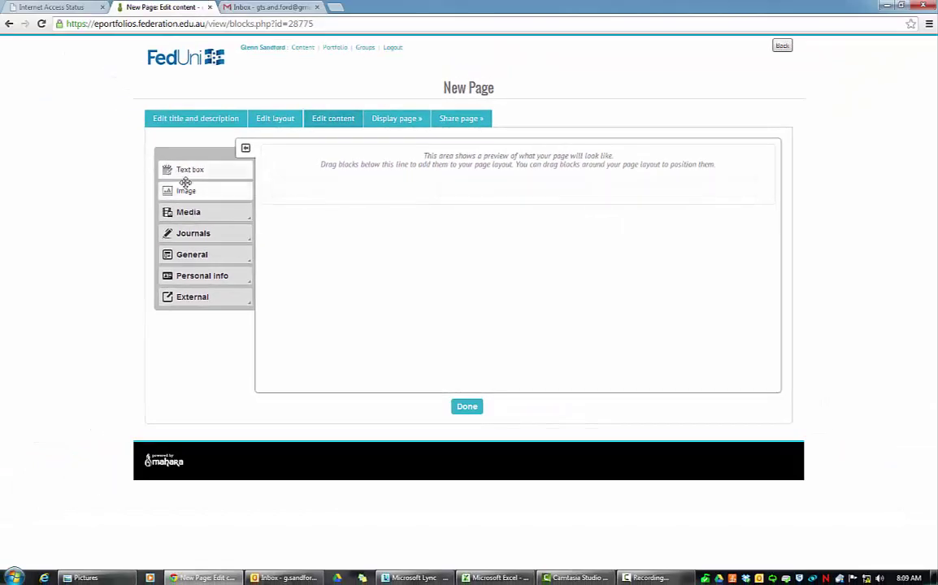
Change the page layout to the advanced one-row option with a narrow first column and a wide second column, and save
{"action": "left_click", "coordinate": [269, 123]}
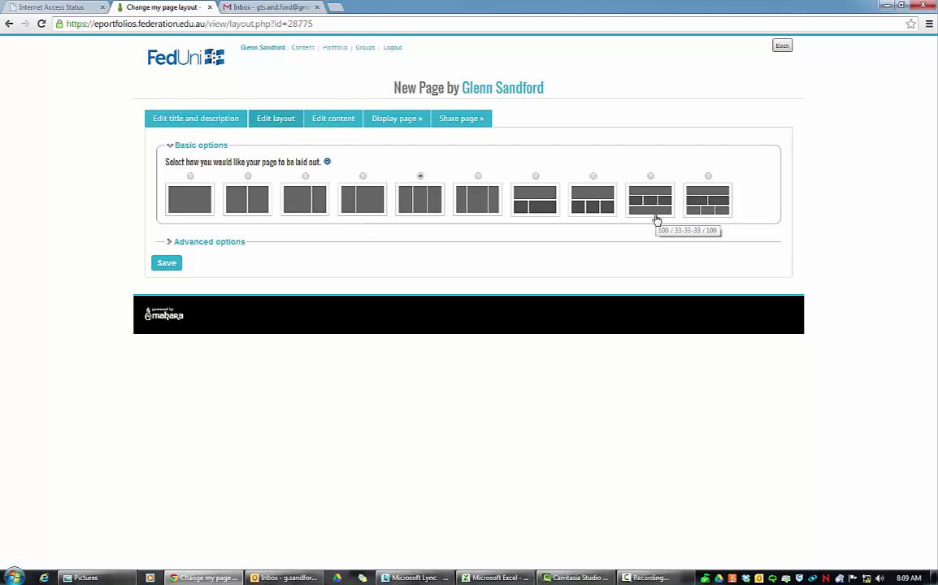
{"action": "left_click", "coordinate": [193, 243]}
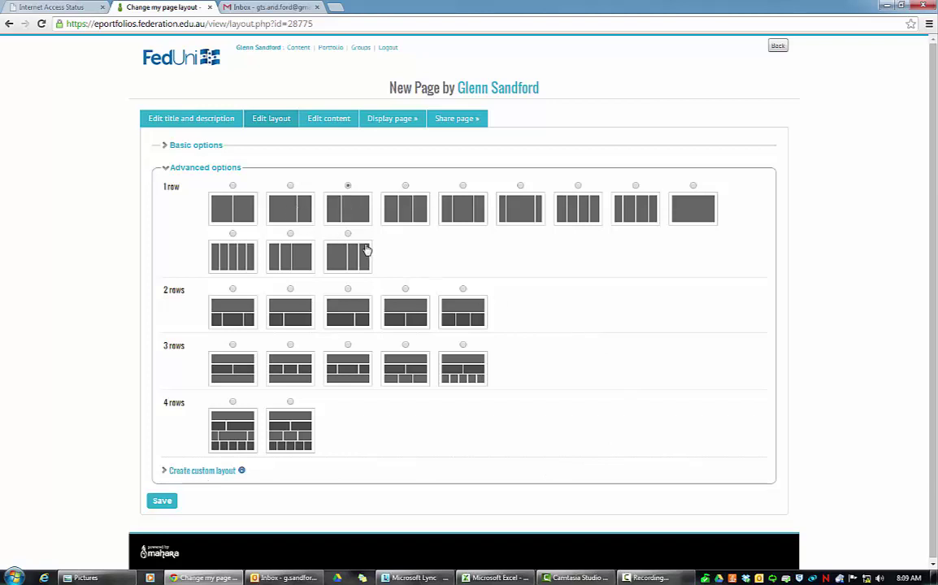
{"action": "left_click", "coordinate": [162, 500]}
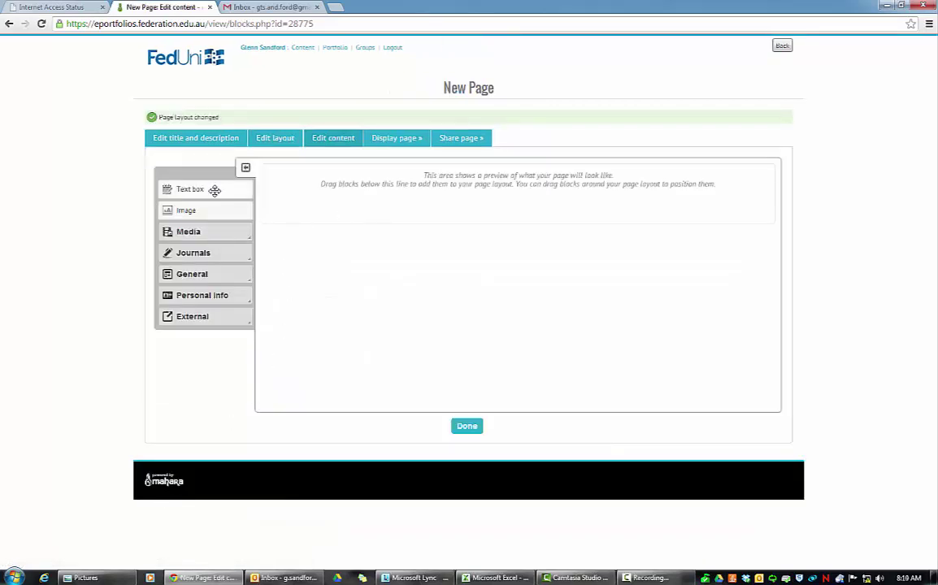
Add a text box to the page's first column with the title "Introduction" and the content "Explanation", and save it
{"action": "left_click_drag", "start_coordinate": [214, 190], "coordinate": [356, 212]}
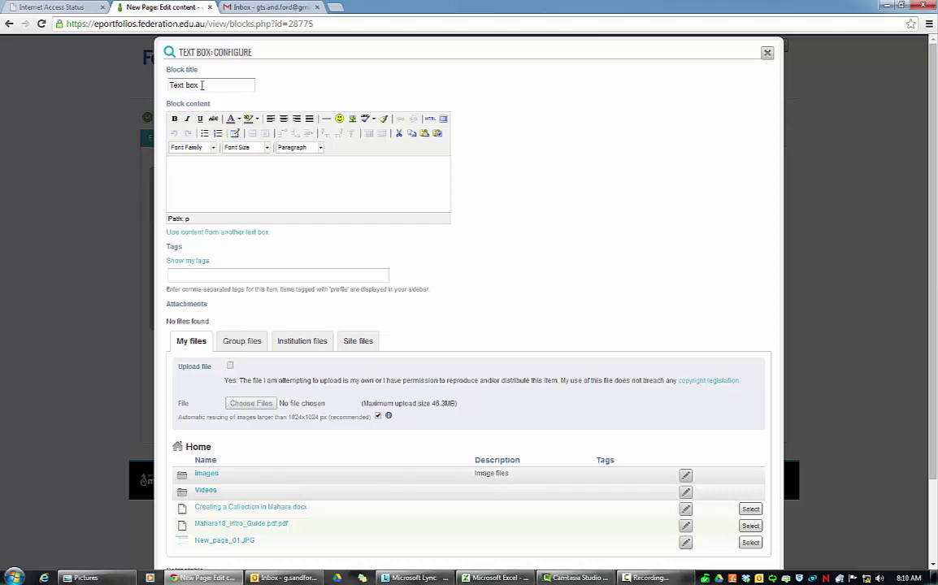
{"action": "left_click_drag", "start_coordinate": [200, 84], "coordinate": [166, 84]}
{"action": "type", "text": "Introduct"}
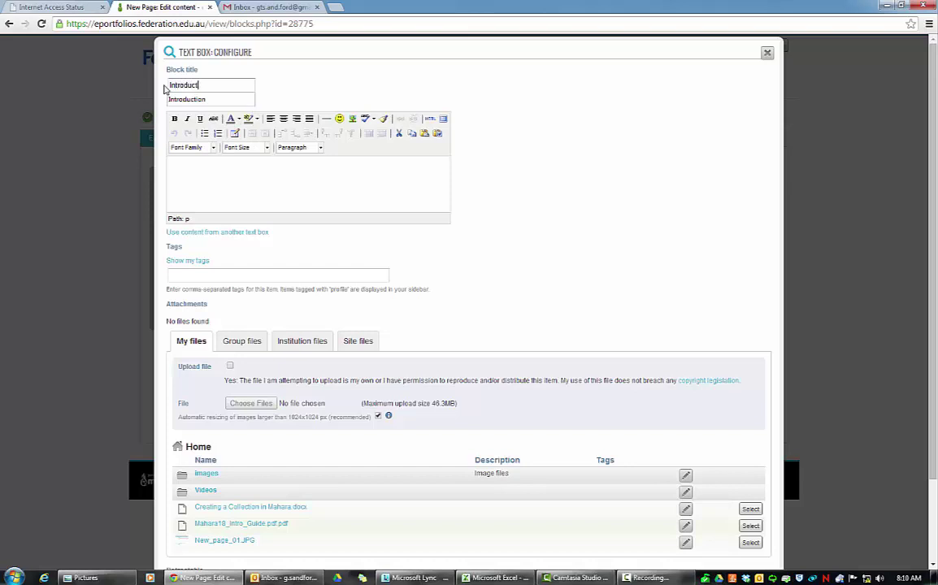
{"action": "type", "text": "ion"}
{"action": "left_click", "coordinate": [194, 167]}
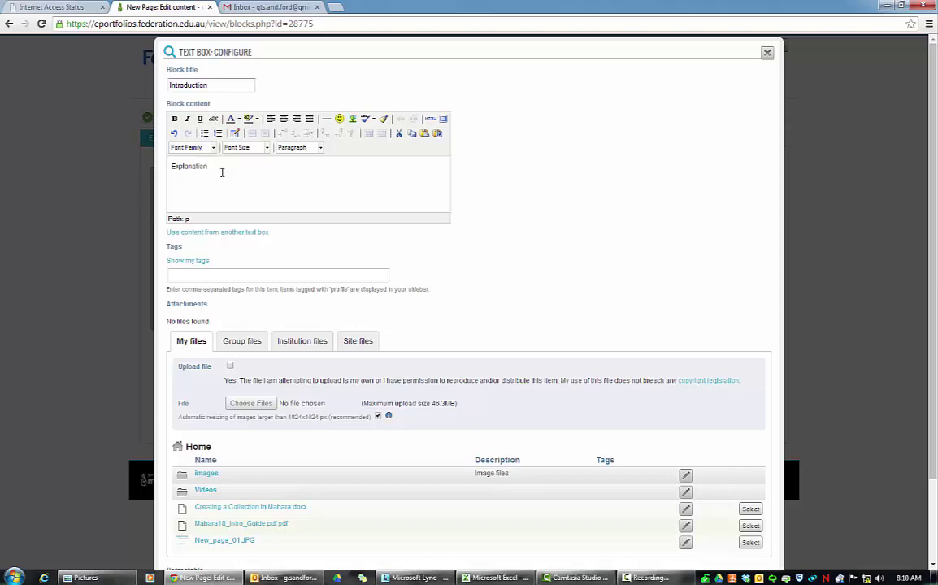
{"action": "scroll", "coordinate": [517, 232], "scroll_direction": "down", "scroll_amount": 3}
{"action": "left_click", "coordinate": [178, 551]}
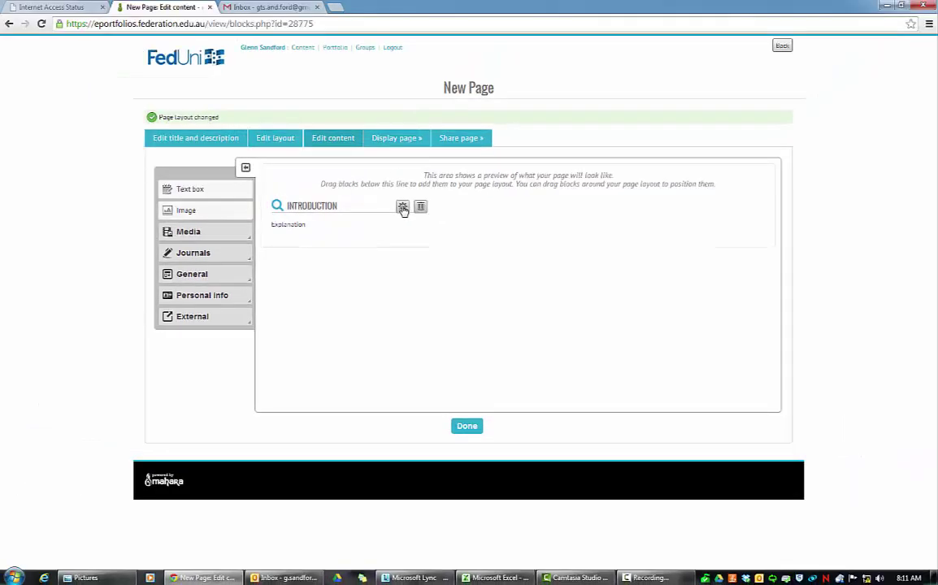
Reopen the Introduction block and format "Explanation" as size 5 (18pt), bold and red
{"action": "left_click", "coordinate": [402, 208]}
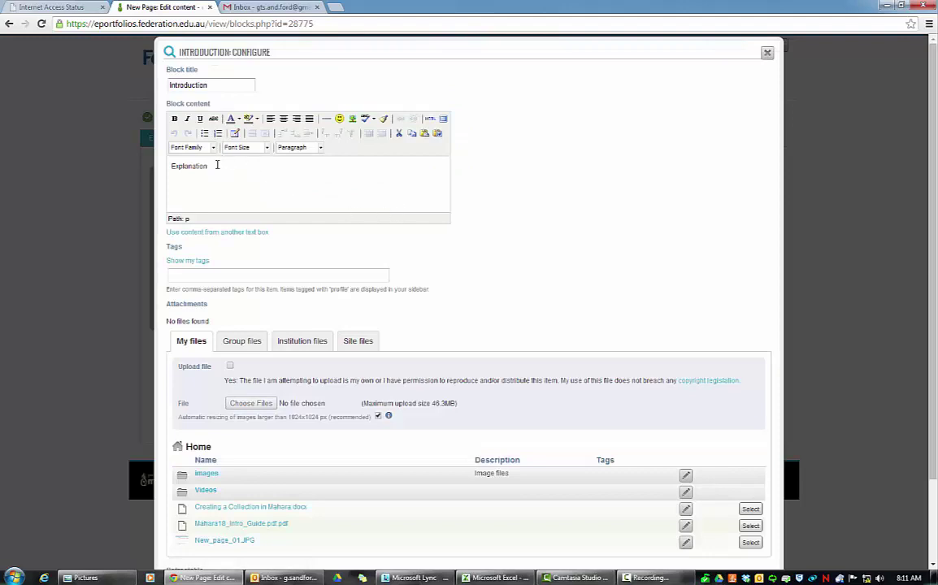
{"action": "left_click_drag", "start_coordinate": [210, 166], "coordinate": [162, 154]}
{"action": "left_click", "coordinate": [237, 148]}
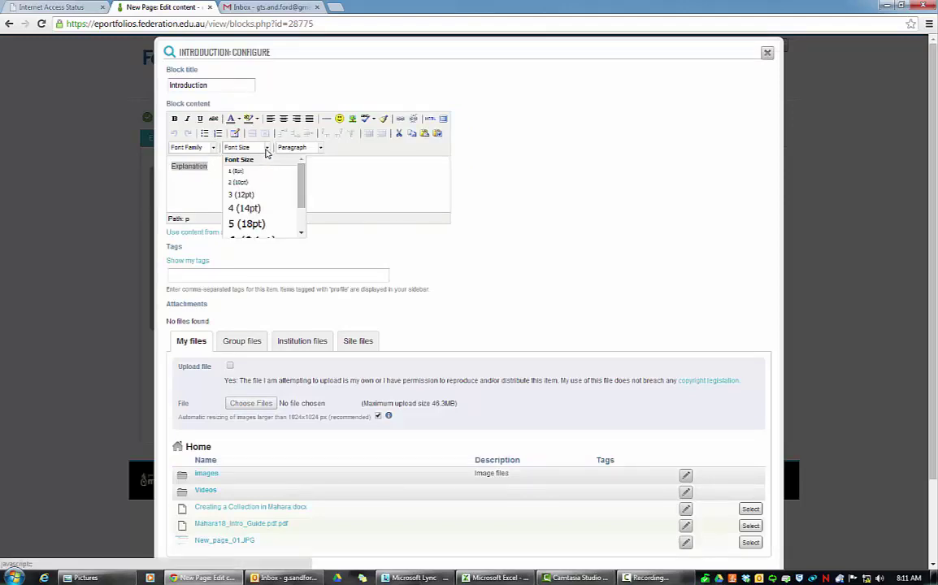
{"action": "left_click", "coordinate": [258, 224]}
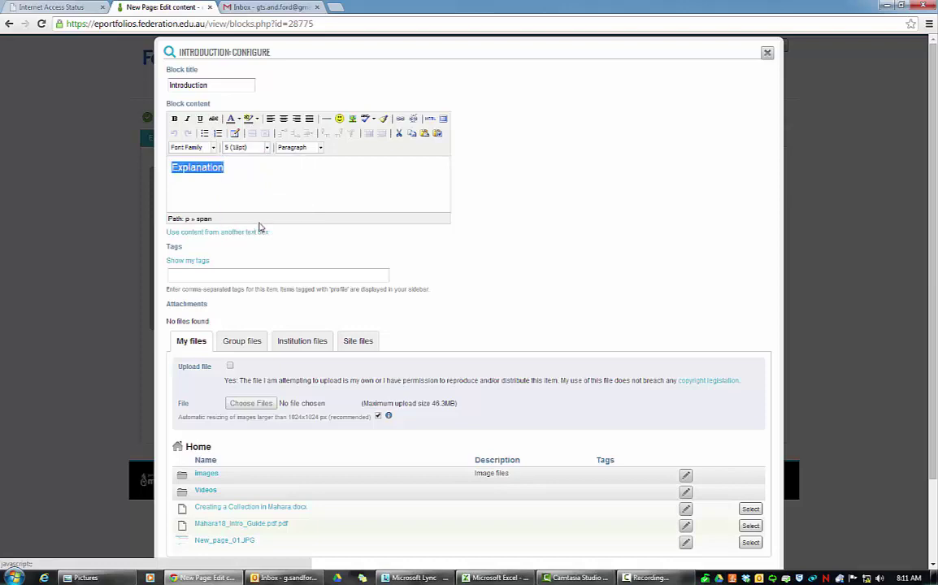
{"action": "left_click", "coordinate": [175, 119]}
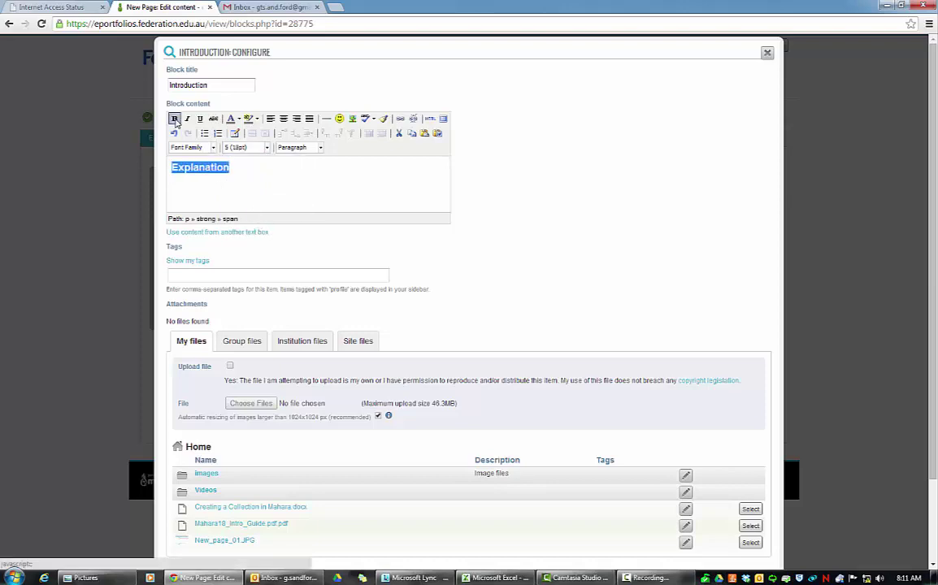
{"action": "left_click", "coordinate": [239, 119]}
{"action": "left_click", "coordinate": [230, 146]}
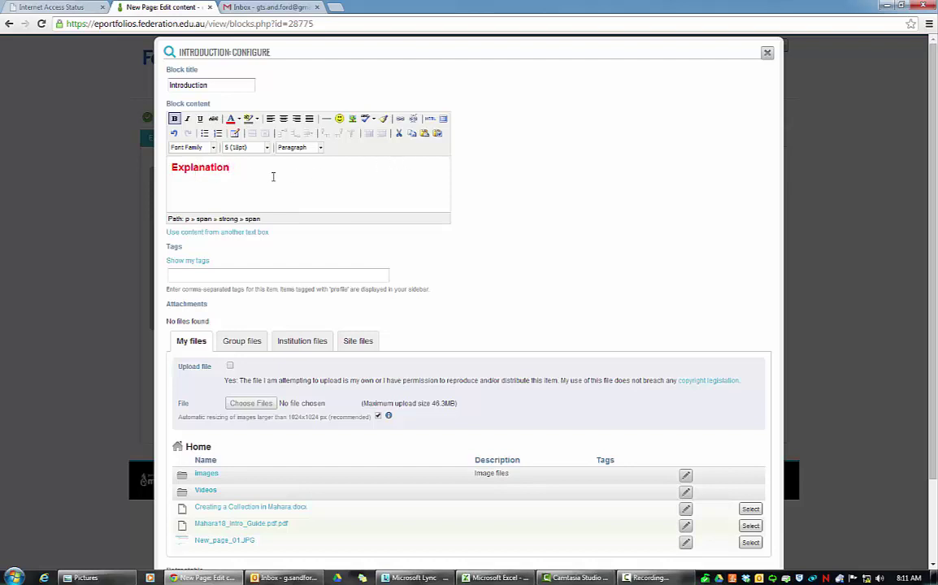
Expand the block's text editor to full screen and spell-check the word "Explanation"
{"action": "left_click", "coordinate": [443, 119]}
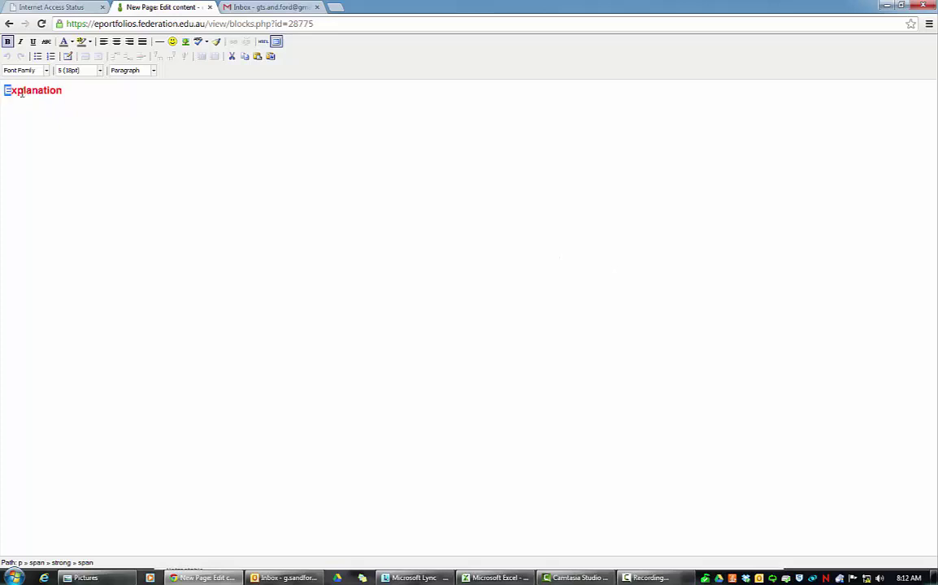
{"action": "left_click_drag", "start_coordinate": [4, 91], "coordinate": [62, 92]}
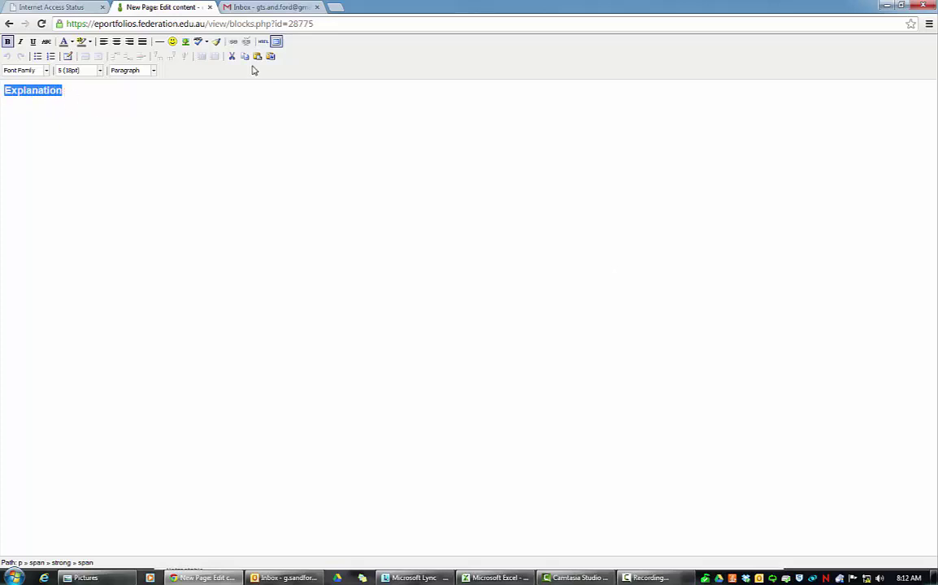
{"action": "left_click", "coordinate": [197, 42]}
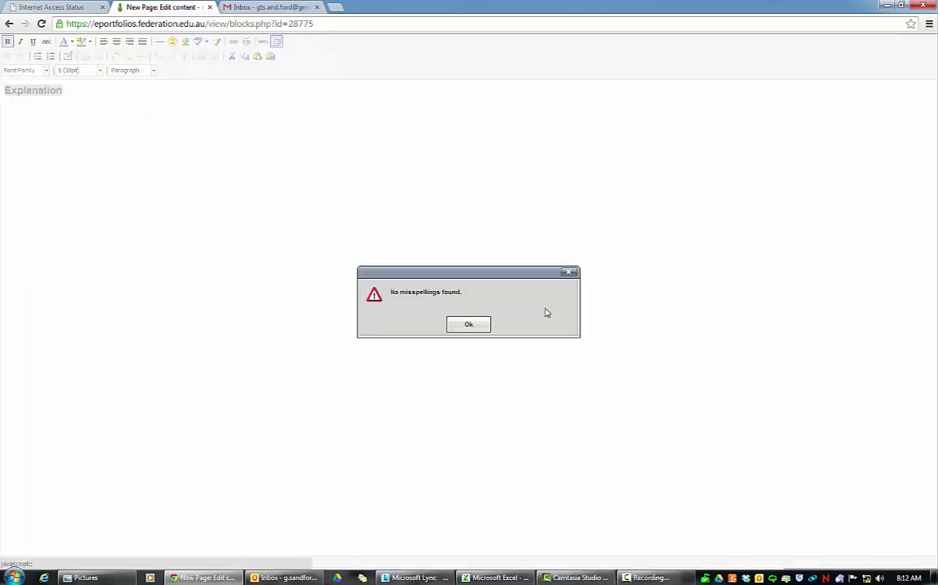
{"action": "left_click", "coordinate": [473, 325]}
Add the misspelled word "explozun" after "Explanation" and correct it to "explosion" with the spell checker
{"action": "left_click", "coordinate": [92, 102]}
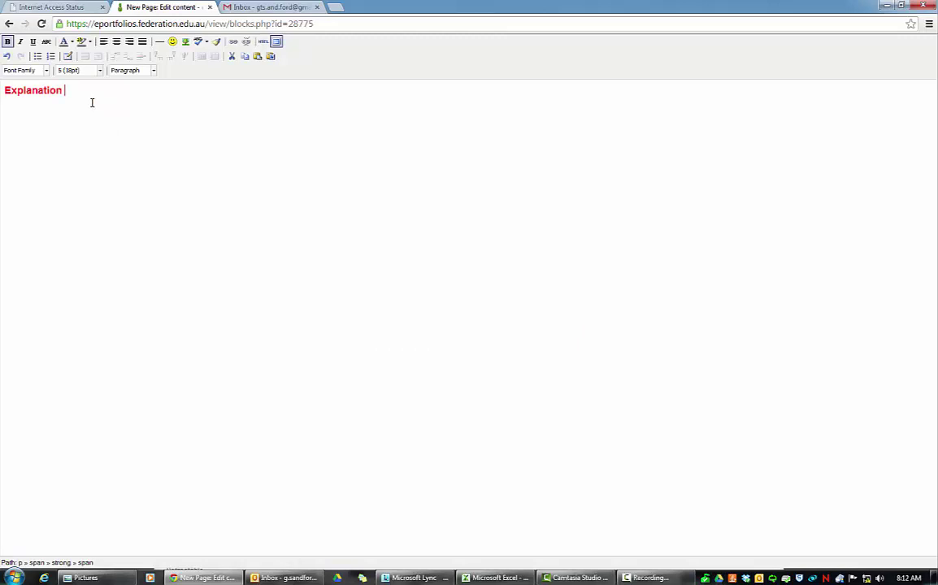
{"action": "type", "text": "explozun"}
{"action": "left_click", "coordinate": [198, 43]}
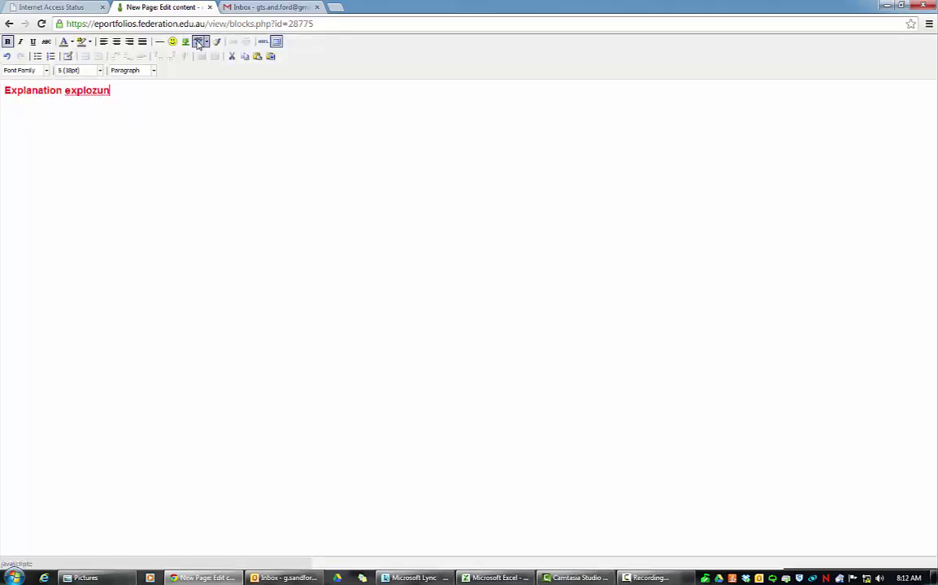
{"action": "left_click", "coordinate": [85, 95]}
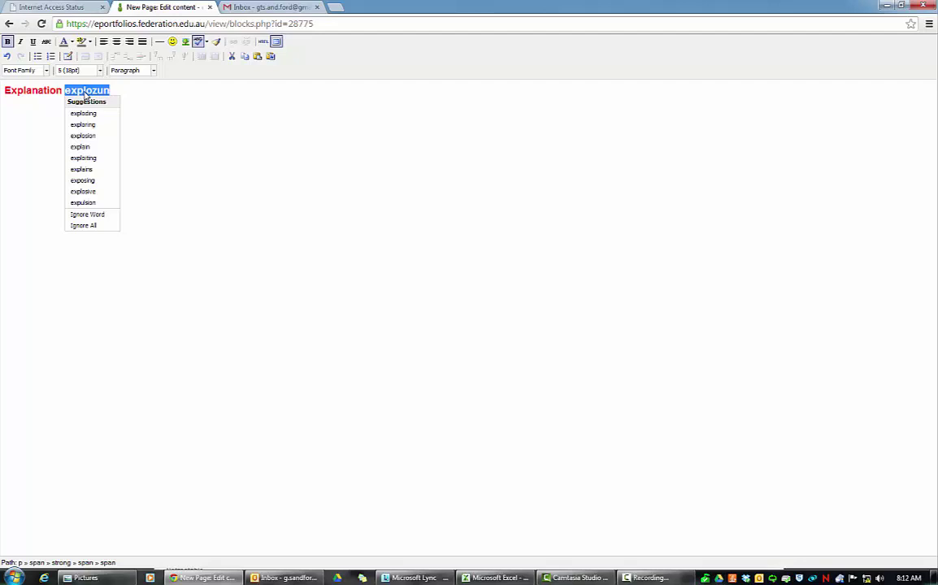
{"action": "left_click", "coordinate": [90, 136]}
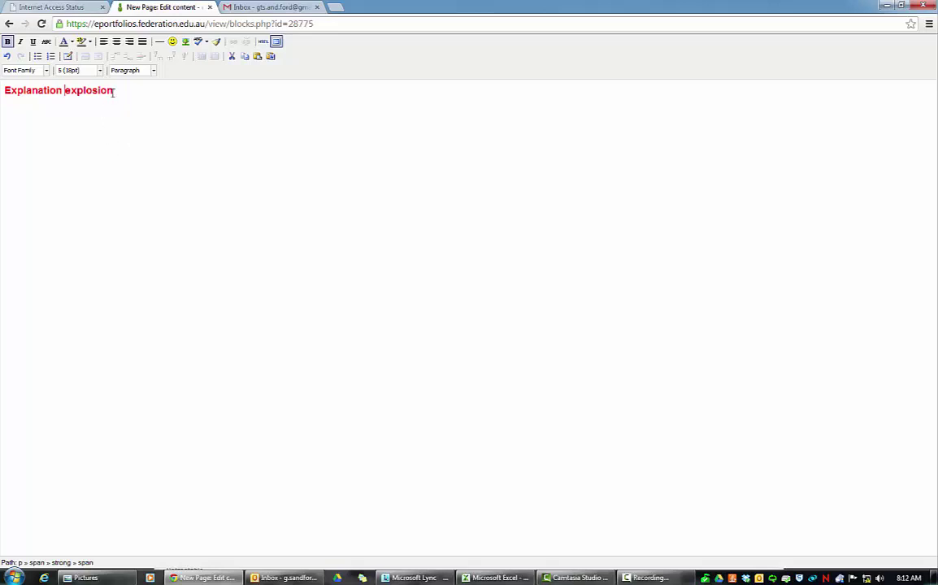
Delete the word "explosion", leave the full-screen editor and save the Introduction block
{"action": "left_click_drag", "start_coordinate": [114, 90], "coordinate": [65, 95]}
{"action": "key", "text": "BackSpace"}
{"action": "left_click", "coordinate": [277, 42]}
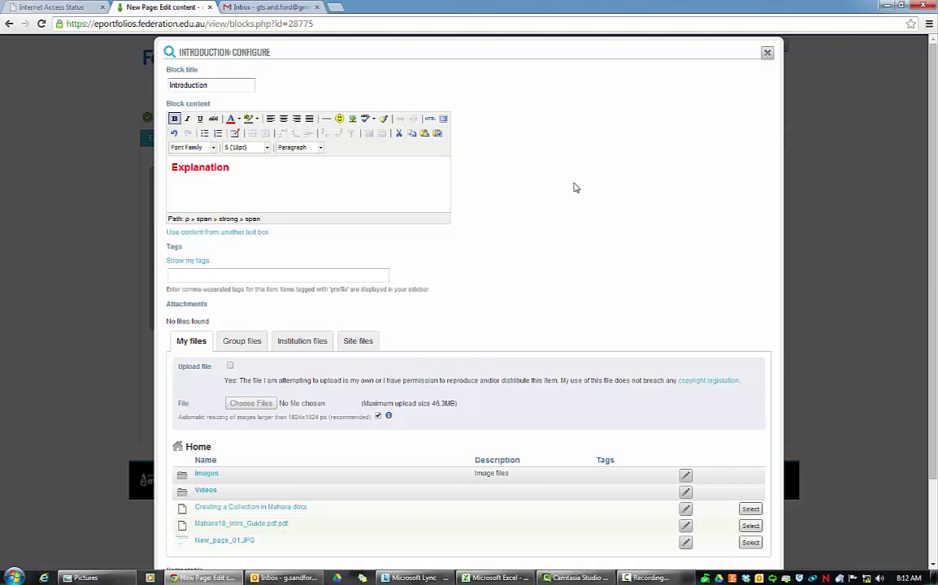
{"action": "scroll", "coordinate": [207, 481], "scroll_direction": "down", "scroll_amount": 3}
{"action": "left_click", "coordinate": [181, 550]}
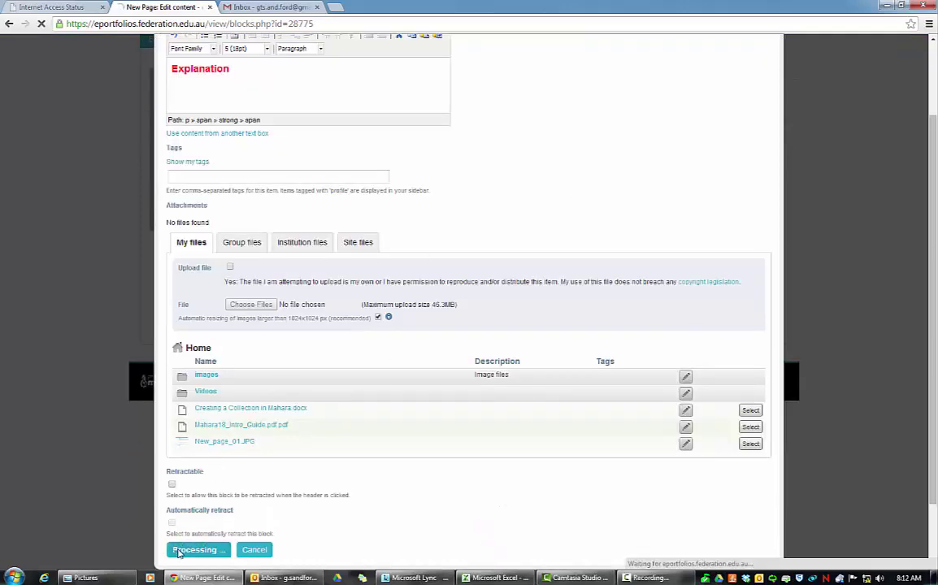